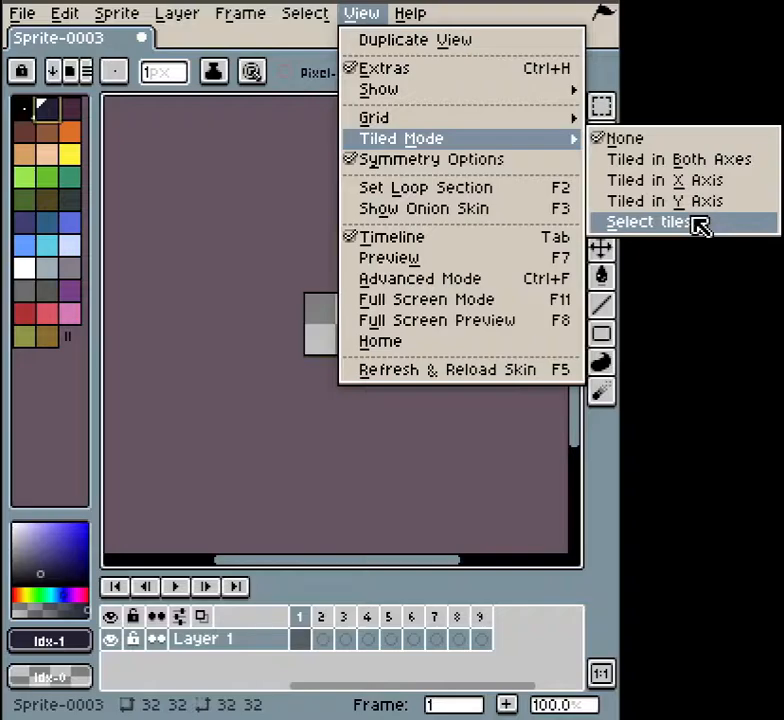
# Turn on Tiled in Both Axes so the 32×32 sprite repeats in a 3×3 grid.
pyautogui.click(680, 159)
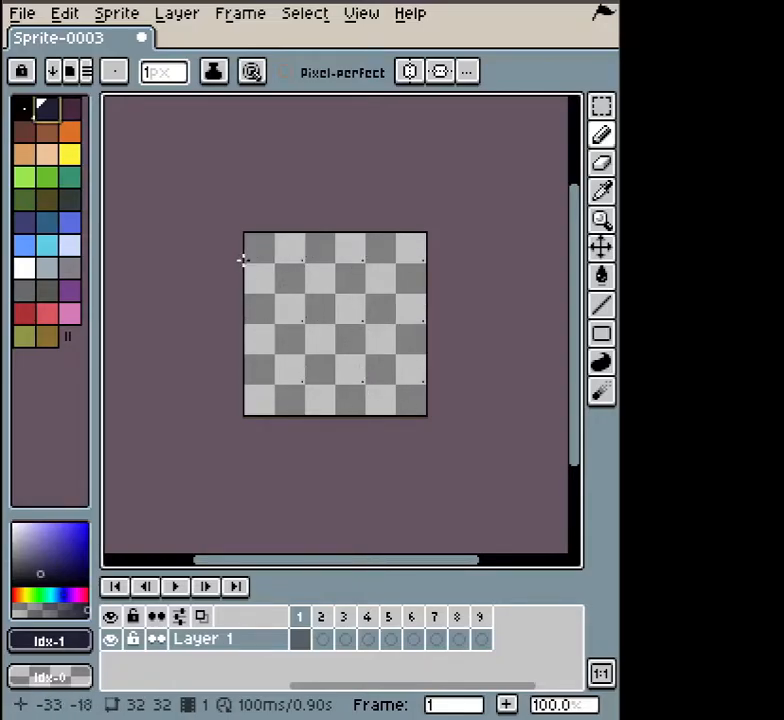
# Pencil two wavy horizontal lines and a curved vertical stroke onto frame 1's tile.
pyautogui.moveTo(245, 261); pyautogui.dragTo(307, 263)
pyautogui.moveTo(242, 282)
pyautogui.mouseDown()
pyautogui.moveTo(301, 283)
pyautogui.moveTo(279, 280)
pyautogui.mouseUp()
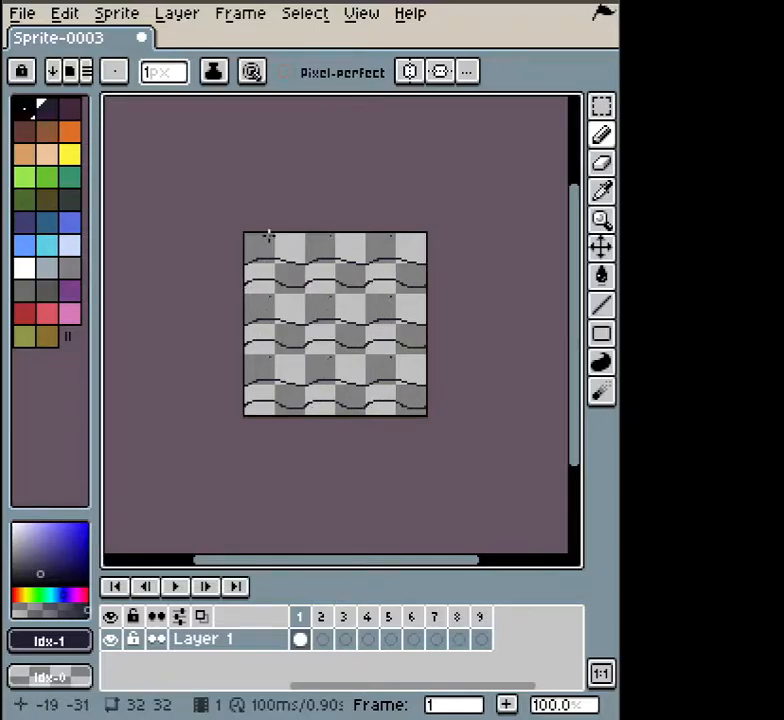
pyautogui.moveTo(268, 233)
pyautogui.mouseDown()
pyautogui.moveTo(276, 240)
pyautogui.moveTo(268, 293)
pyautogui.moveTo(275, 302)
pyautogui.moveTo(270, 293)
pyautogui.mouseUp()
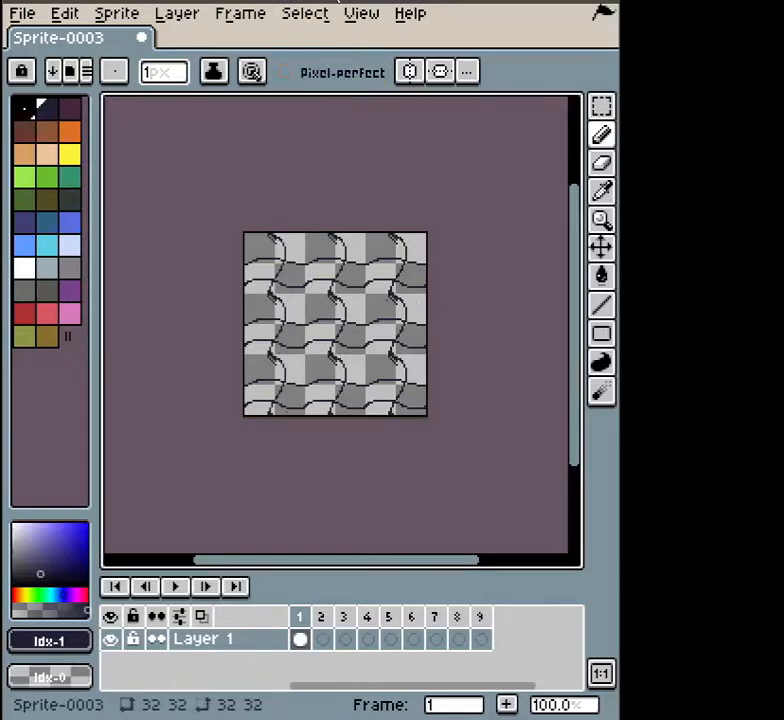
pyautogui.click(361, 13)
pyautogui.moveTo(425, 139)
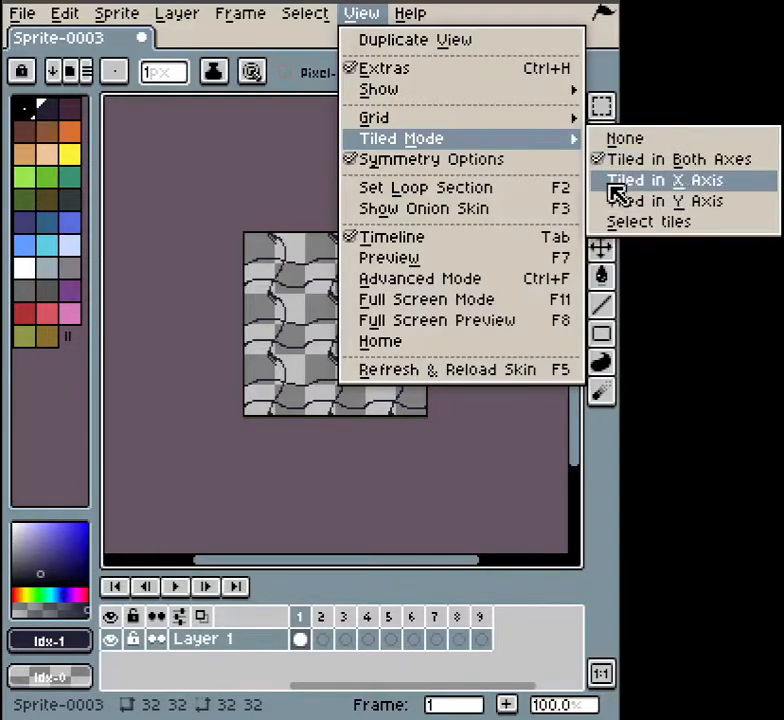
# Enable per-tile frame selection and set the top-left tile to show blank frame 2.
pyautogui.click(657, 224)
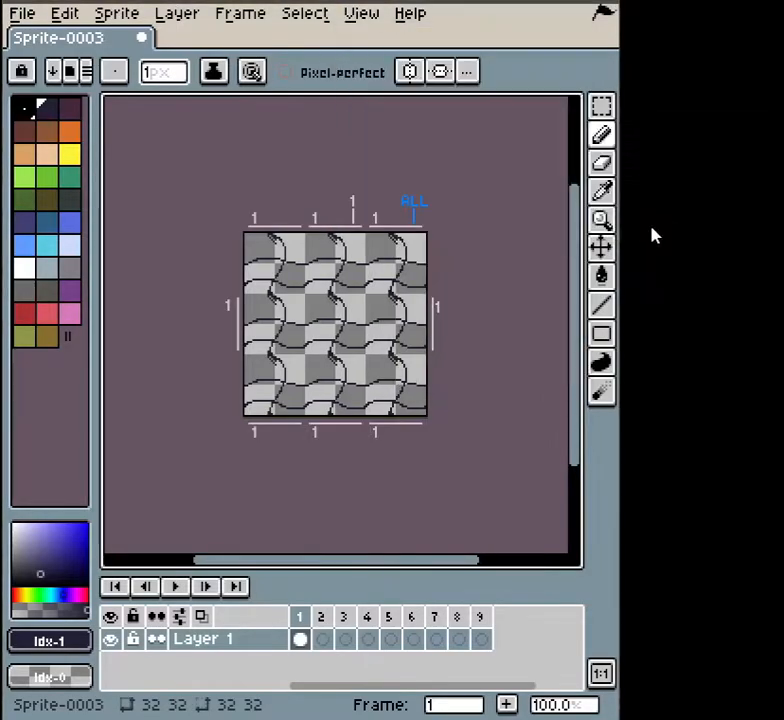
pyautogui.click(312, 250)
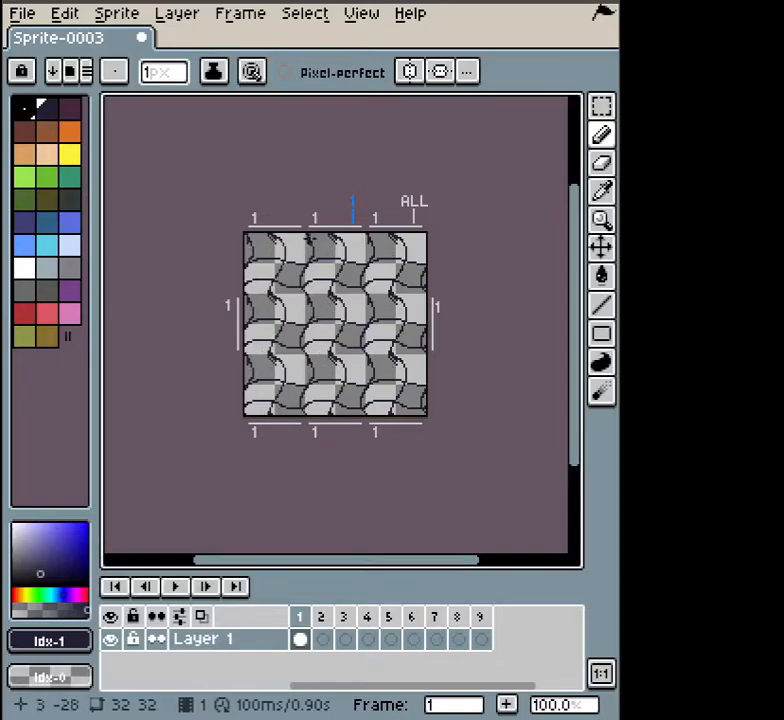
pyautogui.click(268, 226)
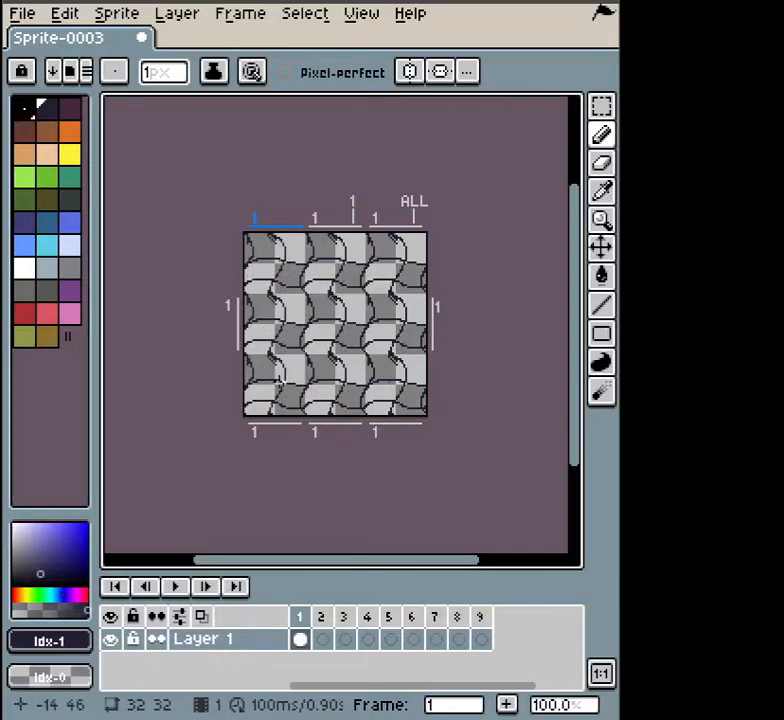
pyautogui.click(331, 619)
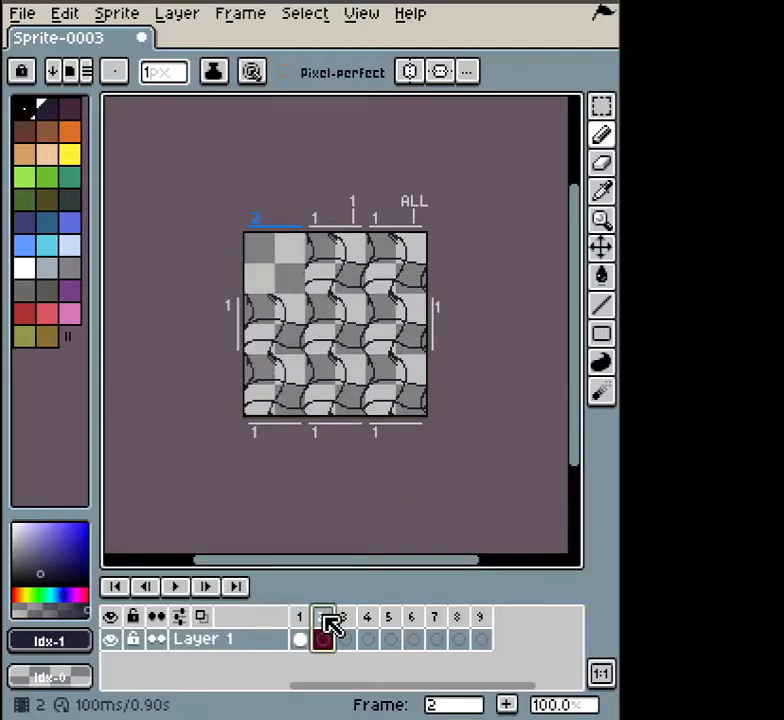
pyautogui.click(388, 432)
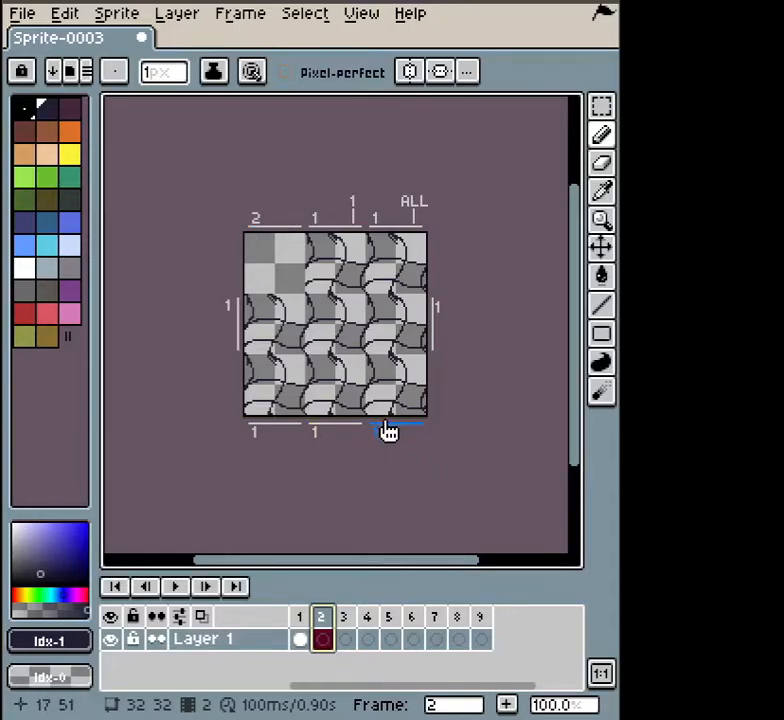
# Show frame 2 in the bottom-right tile and draw a two-eyed blob face on it.
pyautogui.click(323, 621)
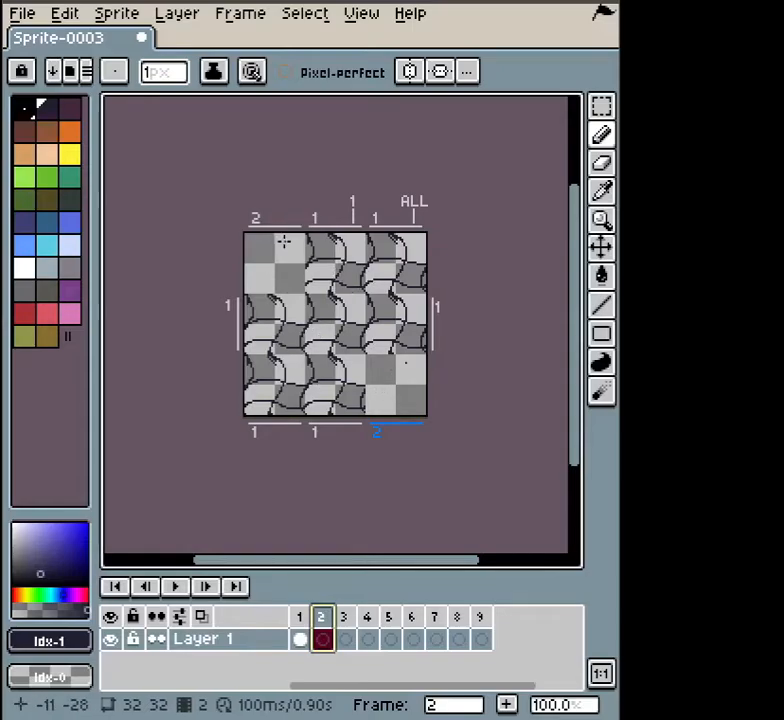
pyautogui.moveTo(291, 238)
pyautogui.mouseDown()
pyautogui.moveTo(257, 262)
pyautogui.moveTo(268, 280)
pyautogui.moveTo(276, 283)
pyautogui.moveTo(291, 236)
pyautogui.mouseUp()
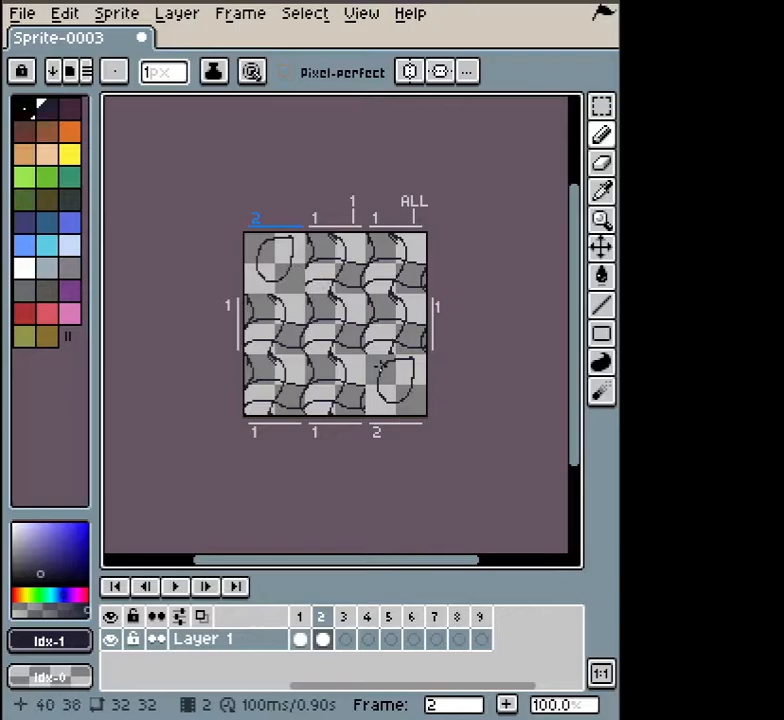
pyautogui.moveTo(392, 367)
pyautogui.mouseDown()
pyautogui.moveTo(387, 371)
pyautogui.moveTo(407, 376)
pyautogui.moveTo(385, 388)
pyautogui.moveTo(410, 382)
pyautogui.mouseUp()
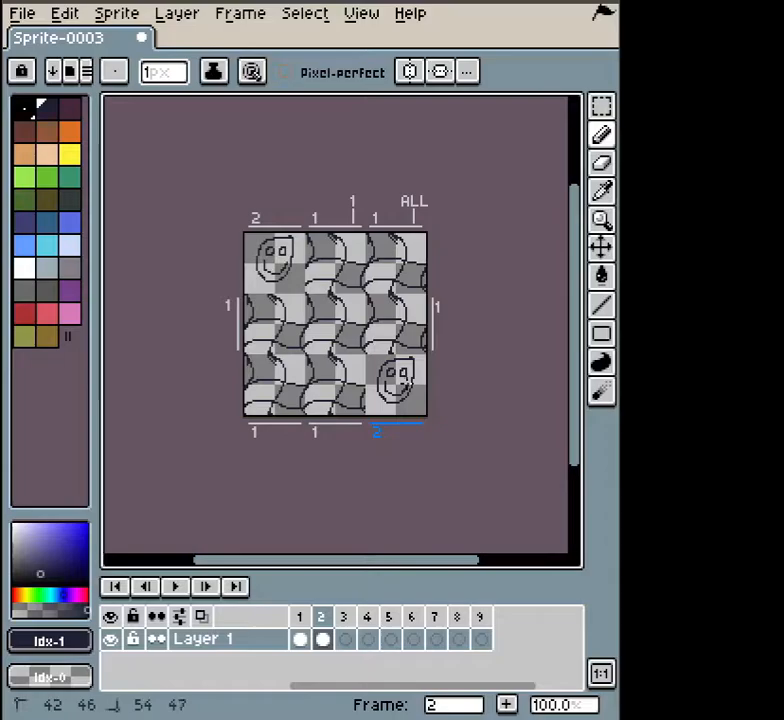
pyautogui.click(322, 638)
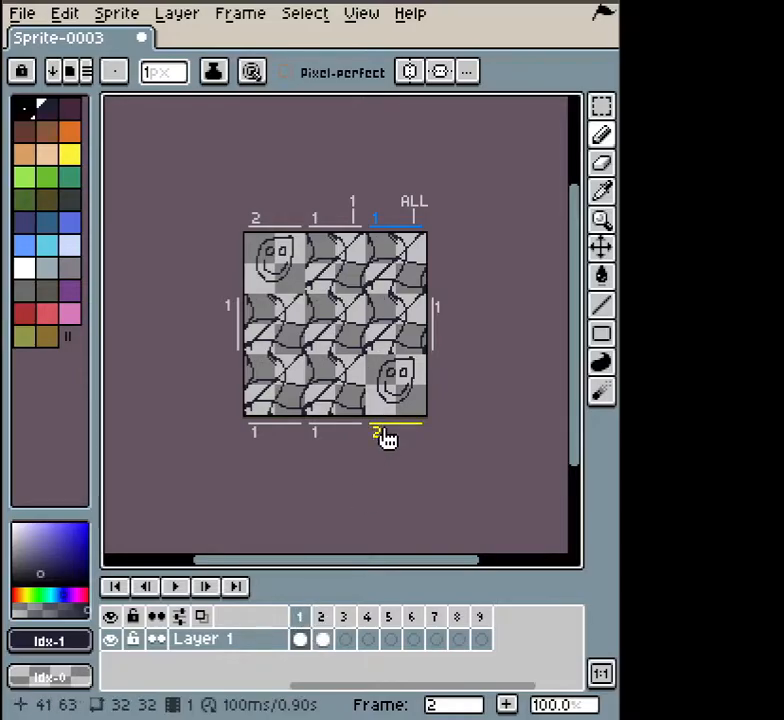
# Give the bottom-middle tile frame 3 and sketch a small squiggle on it.
pyautogui.click(338, 436)
pyautogui.click(344, 618)
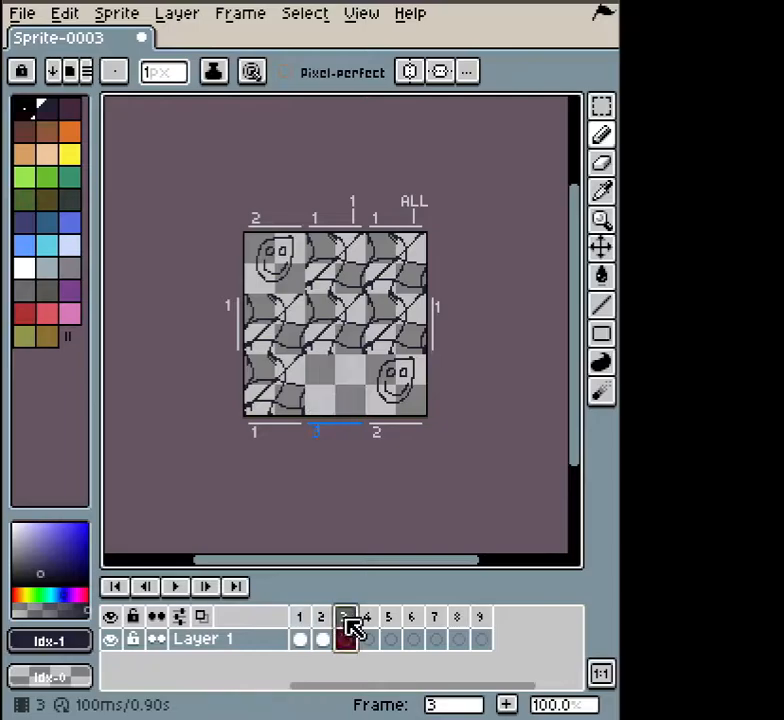
pyautogui.moveTo(336, 369)
pyautogui.mouseDown()
pyautogui.moveTo(333, 410)
pyautogui.moveTo(348, 412)
pyautogui.mouseUp()
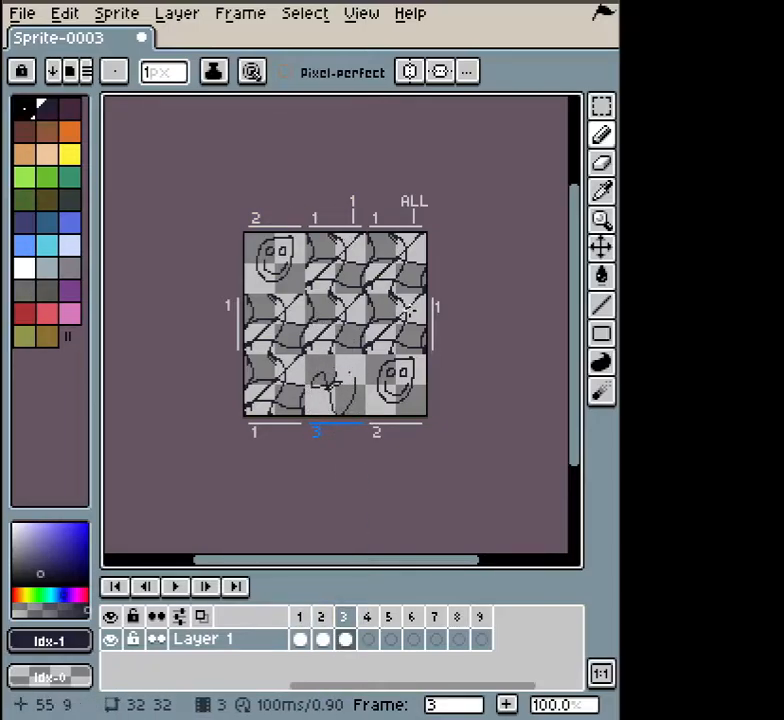
# Target all tiles and preview frames 2, 3 and 1 across the whole grid.
pyautogui.click(414, 204)
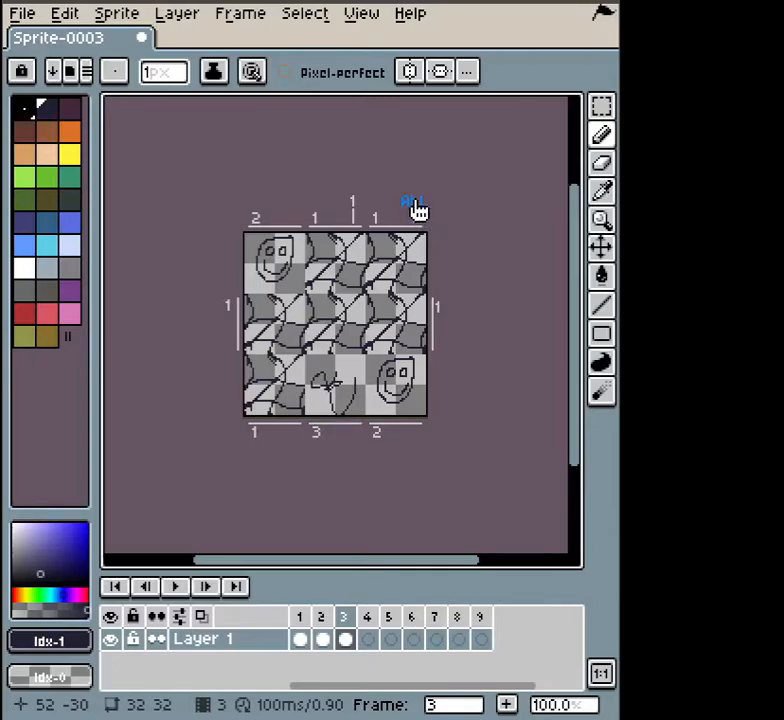
pyautogui.click(327, 642)
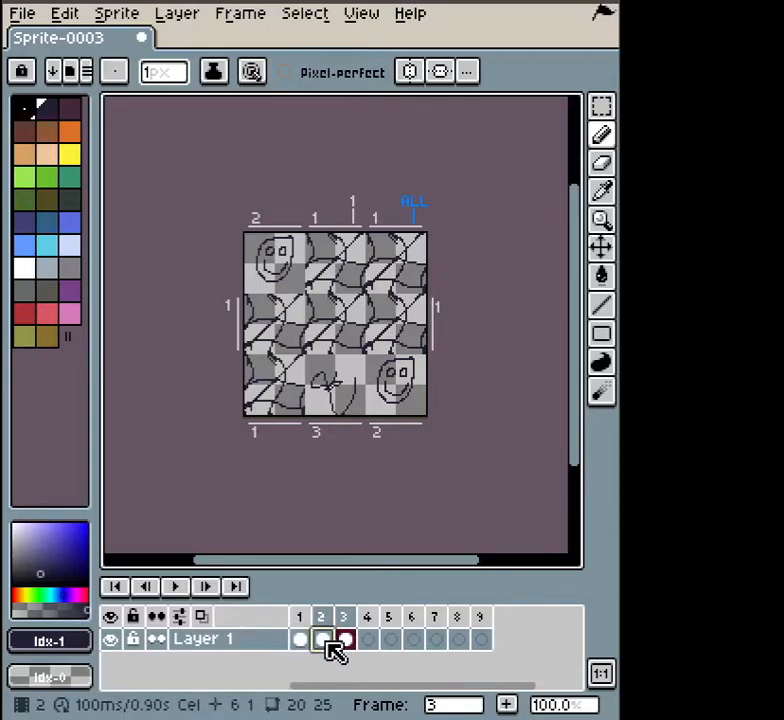
pyautogui.click(325, 642)
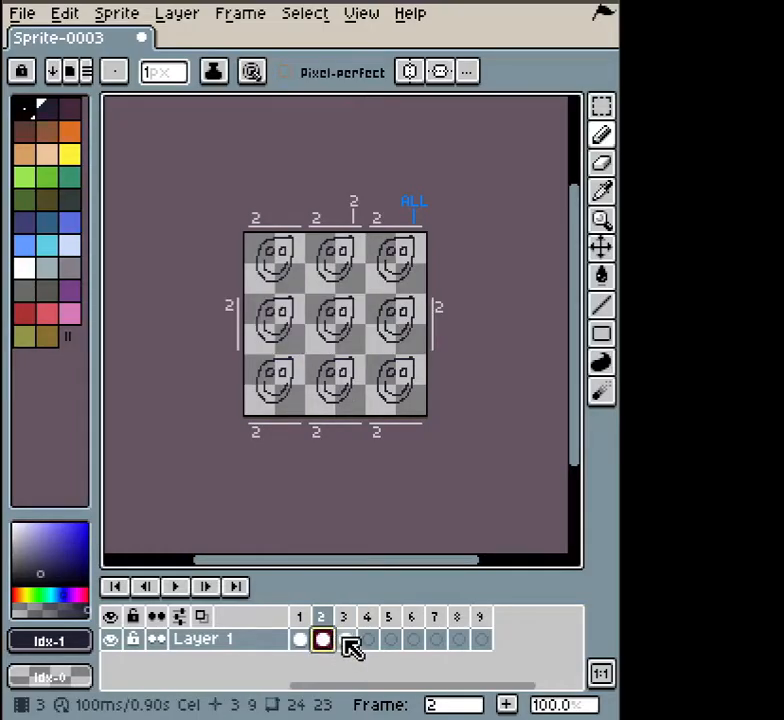
pyautogui.click(344, 640)
pyautogui.click(322, 641)
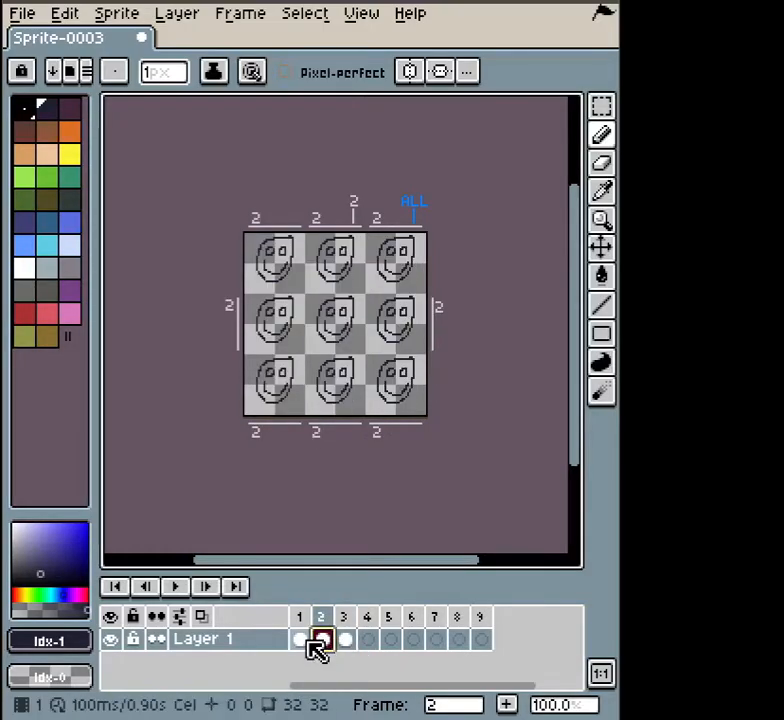
pyautogui.click(302, 641)
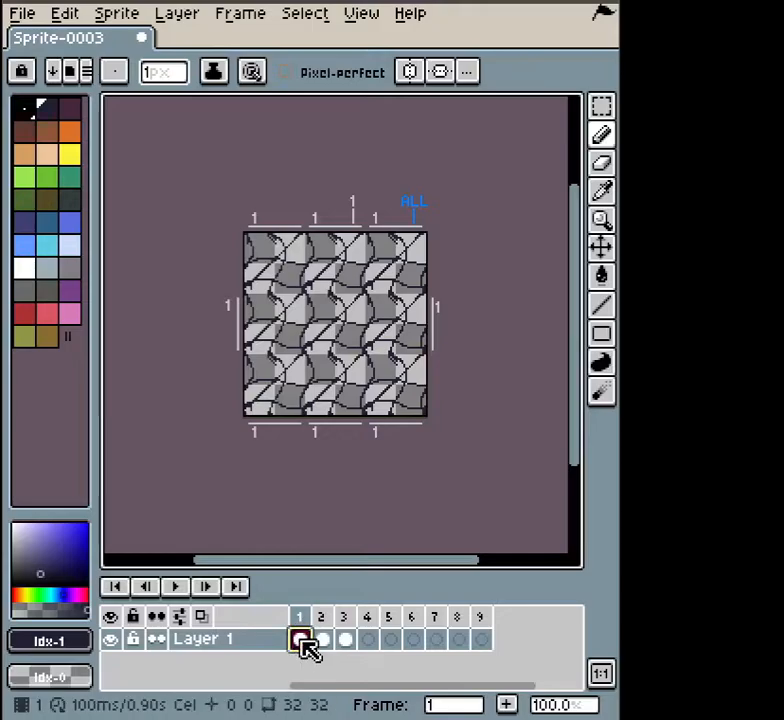
# Clear the cels of frames 1 through 9 and return to frame 1.
pyautogui.moveTo(303, 641); pyautogui.dragTo(488, 653)
pyautogui.press('Delete')
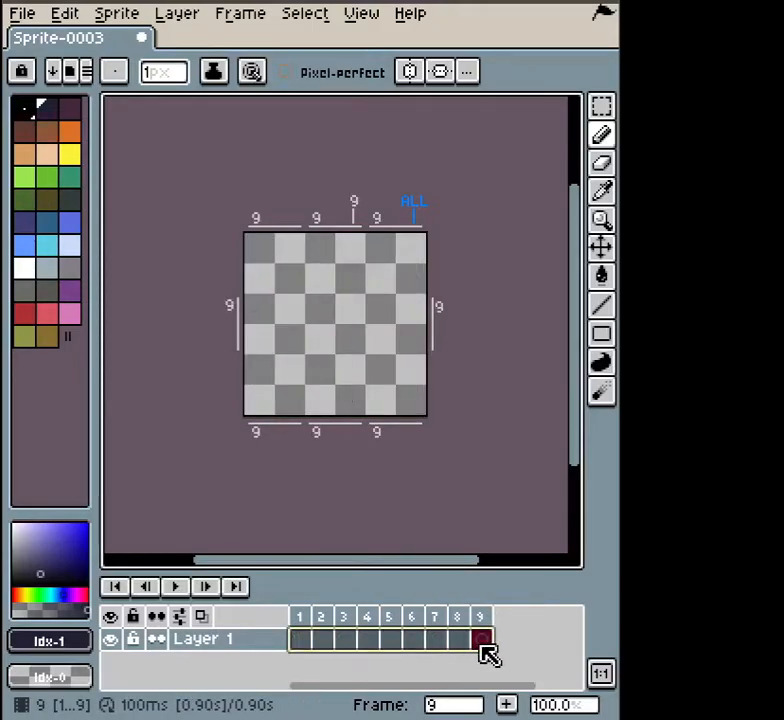
pyautogui.click(305, 645)
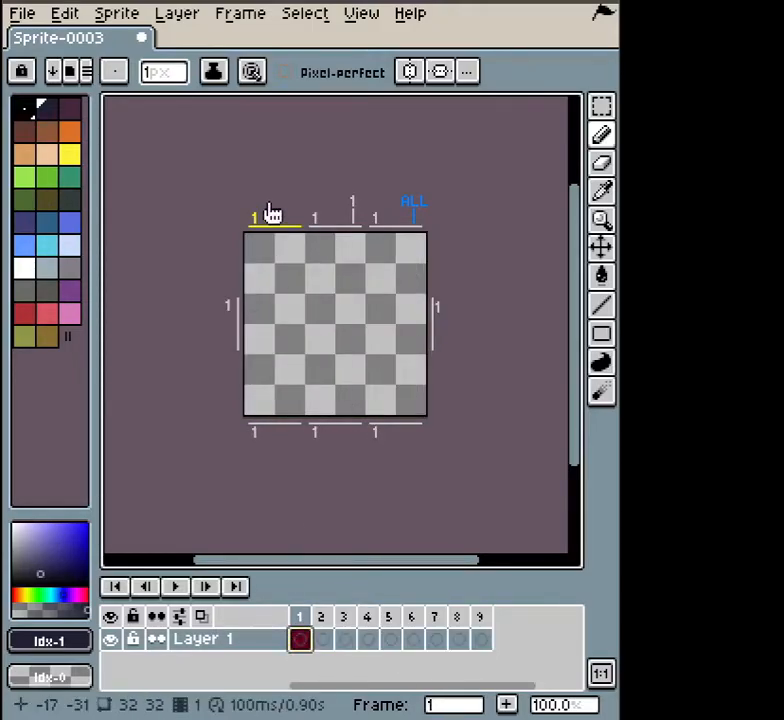
# Assign frames 2, 3 and 4 to the top-middle, top-right and middle-left tiles.
pyautogui.click(260, 222)
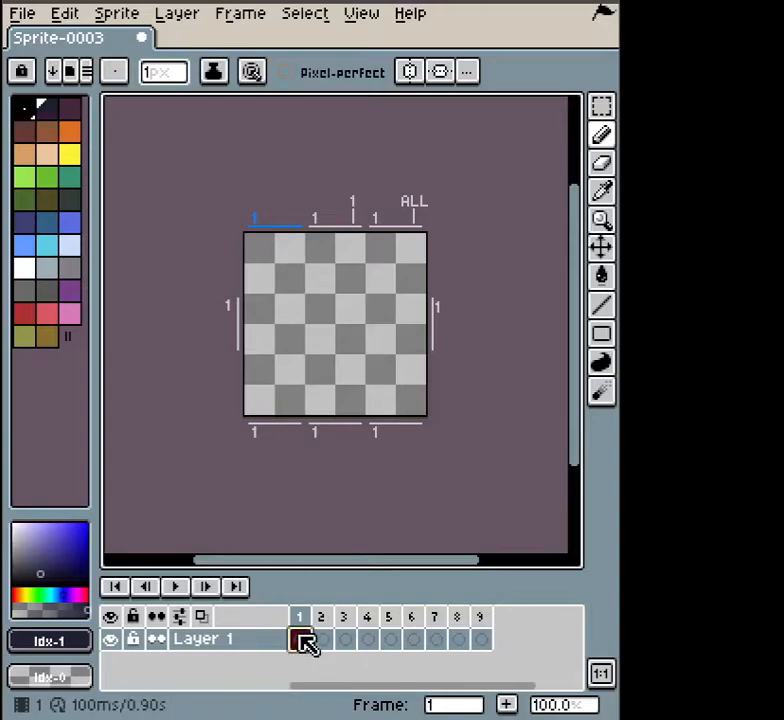
pyautogui.click(315, 228)
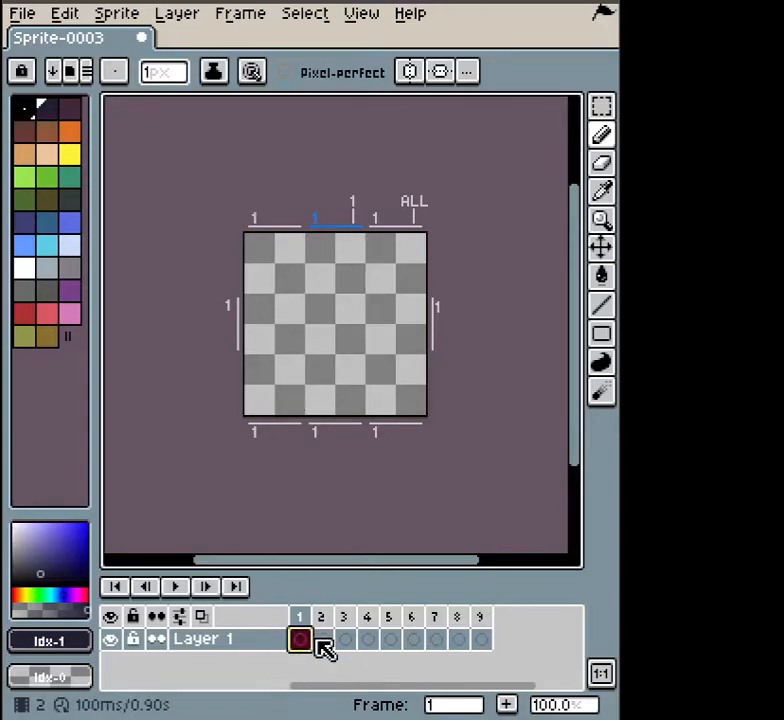
pyautogui.click(322, 640)
pyautogui.click(396, 226)
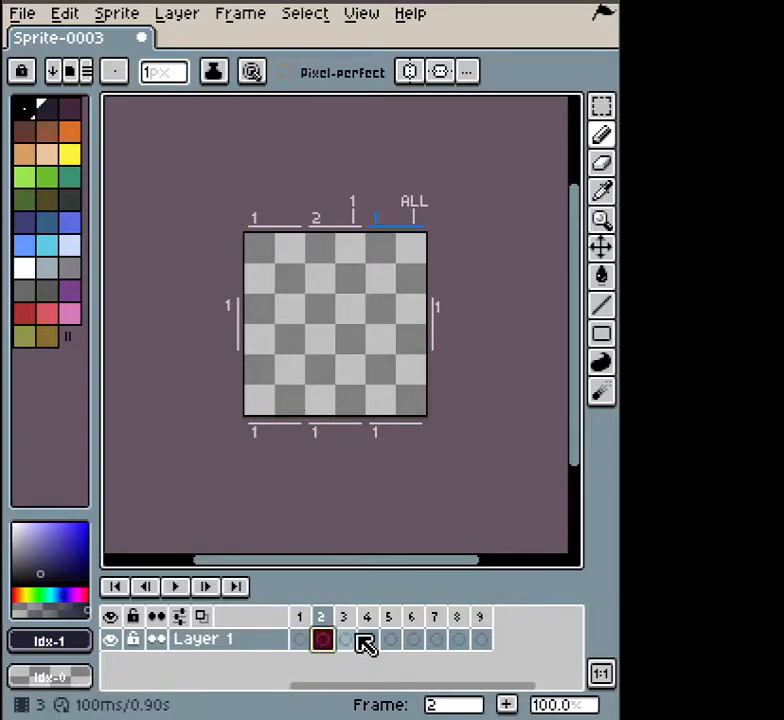
pyautogui.click(350, 640)
pyautogui.click(238, 330)
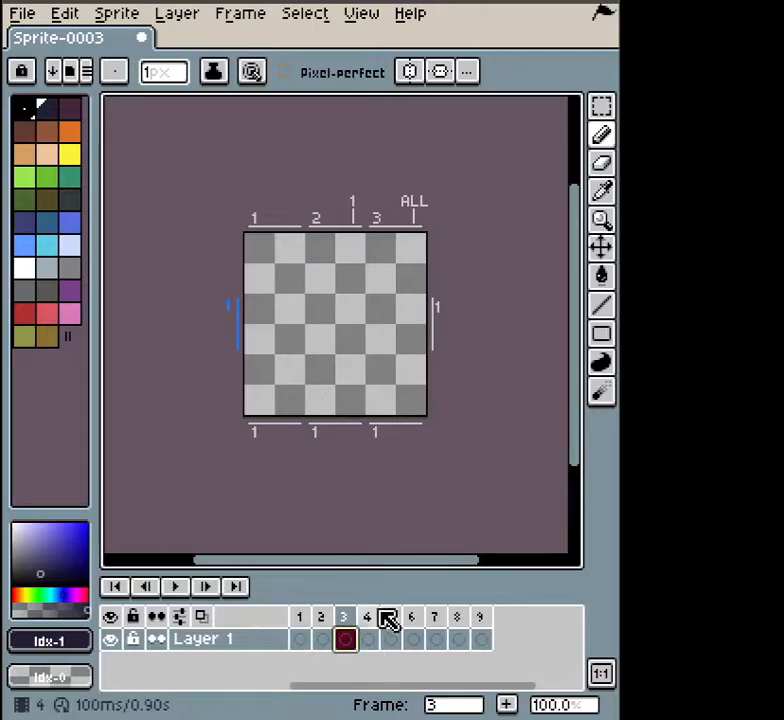
pyautogui.click(370, 640)
# Assign frames 5–9 to the right, top-middle, bottom-left, bottom-middle and bottom-right tiles.
pyautogui.click(440, 330)
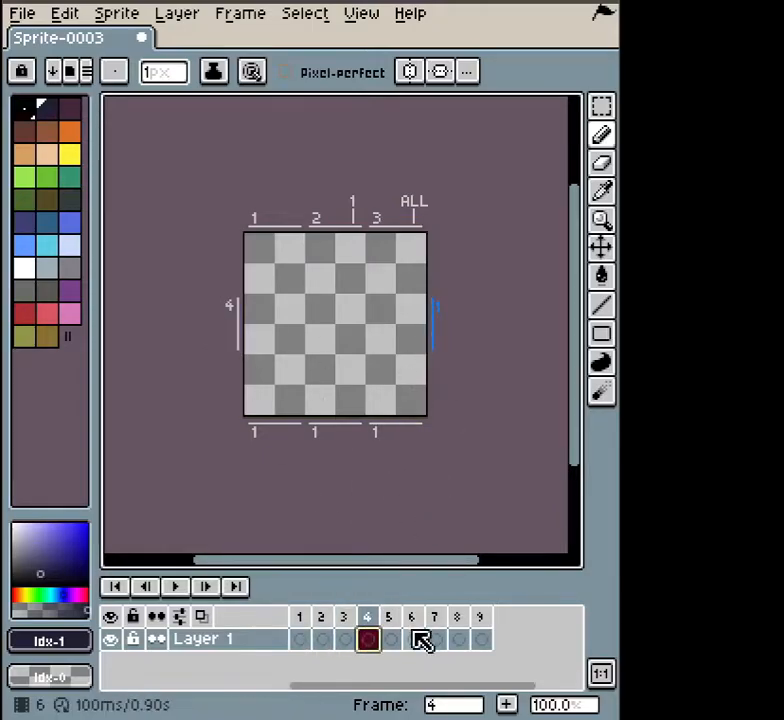
pyautogui.click(391, 640)
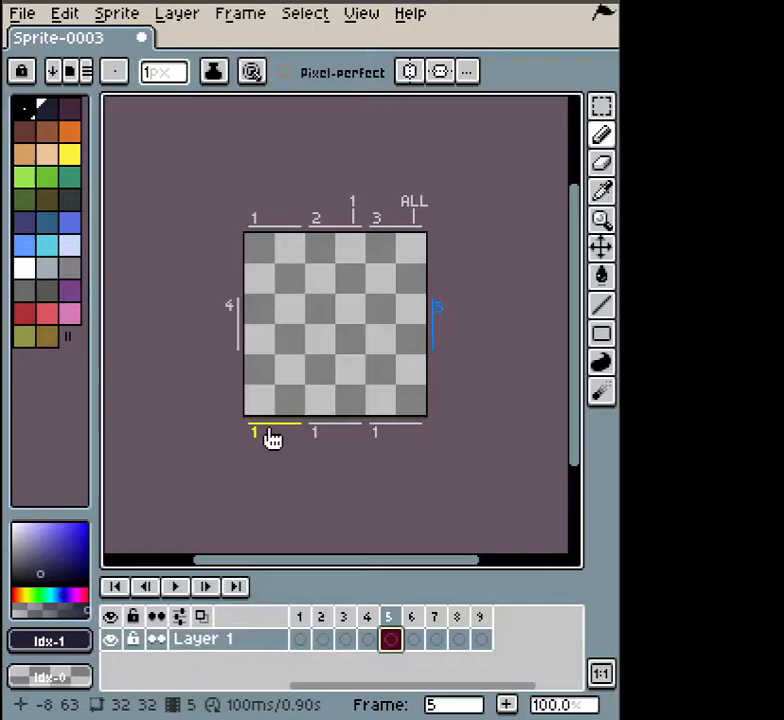
pyautogui.click(352, 210)
pyautogui.click(411, 617)
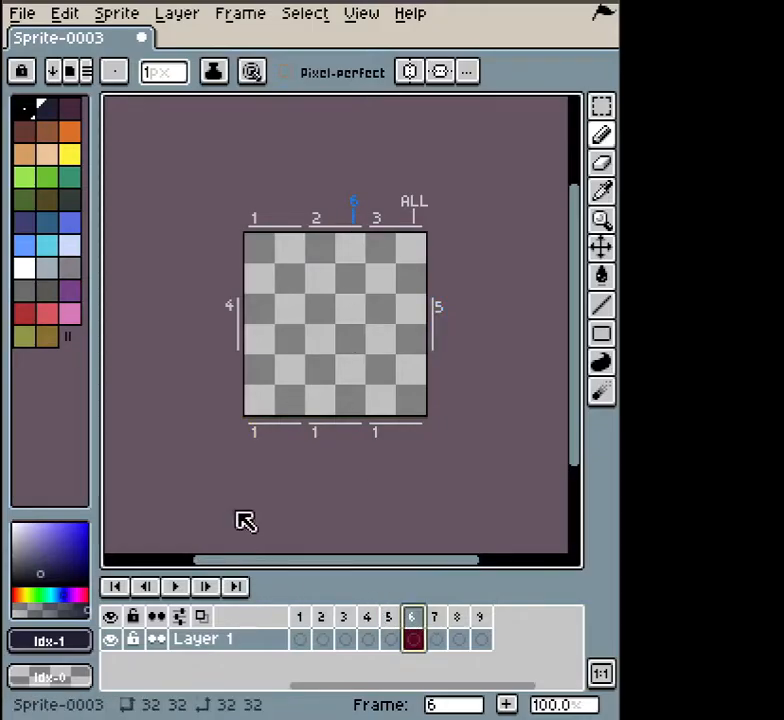
pyautogui.click(252, 430)
pyautogui.click(435, 617)
pyautogui.click(322, 430)
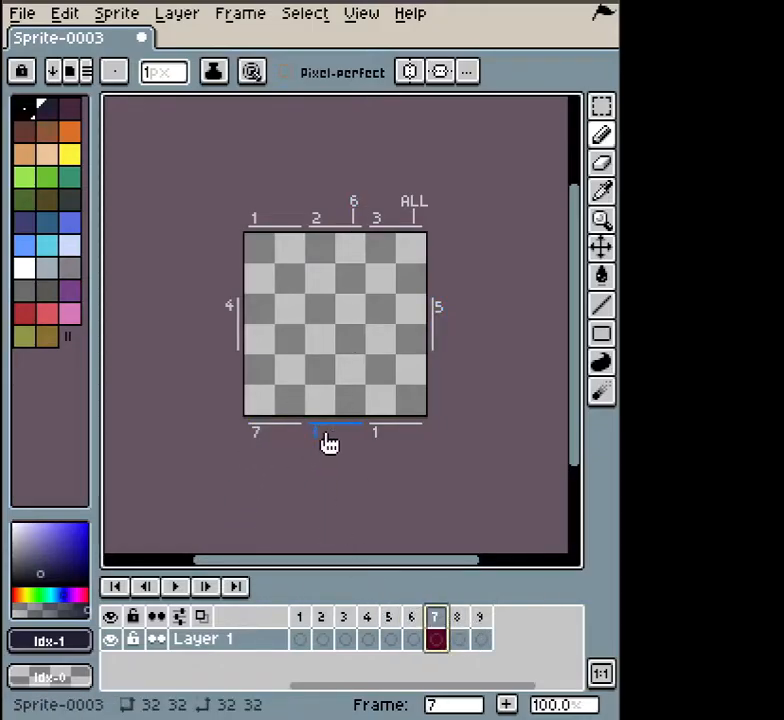
pyautogui.click(458, 617)
pyautogui.click(382, 432)
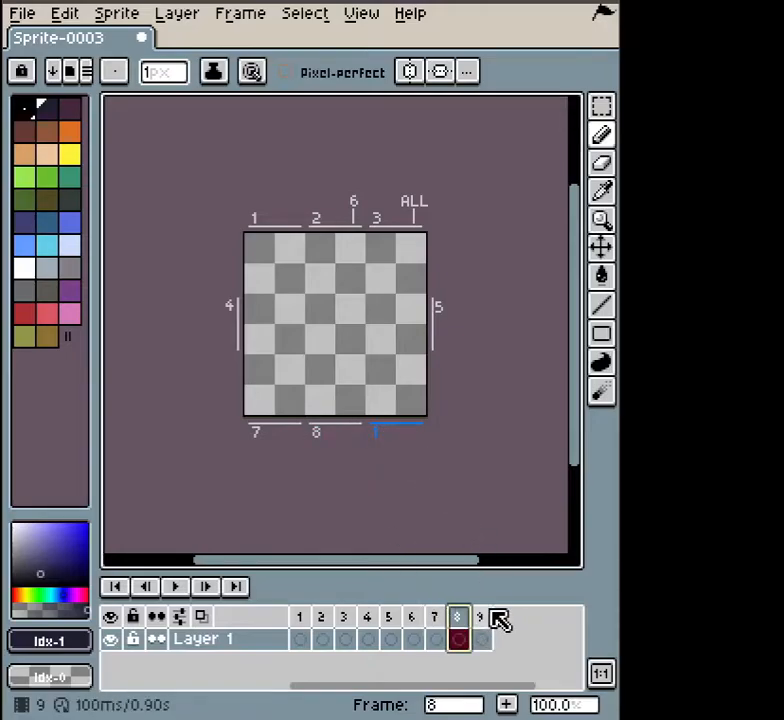
pyautogui.click(482, 617)
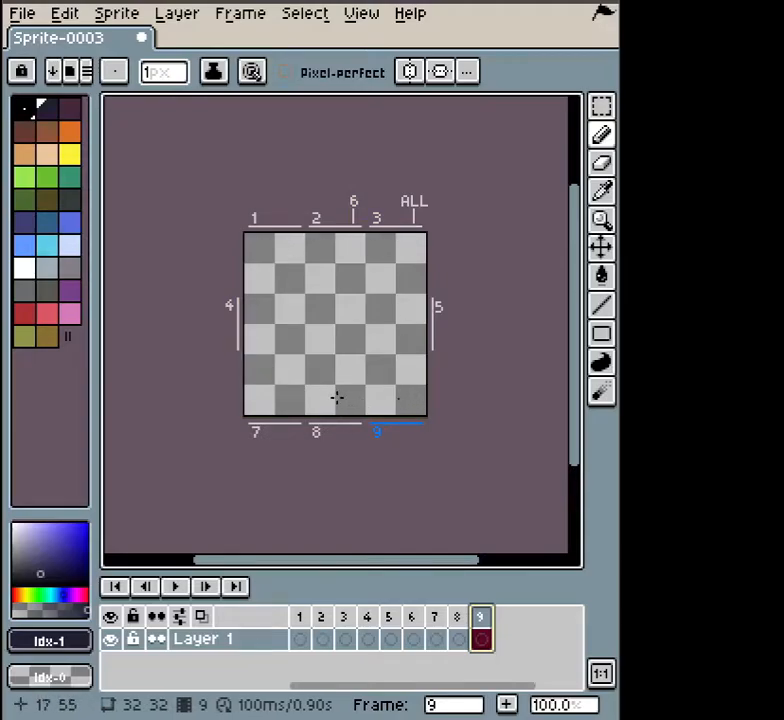
# Outline the tree trunk and bushy canopy in black, then review frames, ending on frame 5.
pyautogui.moveTo(339, 395)
pyautogui.mouseDown()
pyautogui.moveTo(311, 408)
pyautogui.moveTo(328, 357)
pyautogui.moveTo(311, 323)
pyautogui.moveTo(318, 314)
pyautogui.moveTo(328, 328)
pyautogui.moveTo(345, 305)
pyautogui.moveTo(361, 315)
pyautogui.moveTo(338, 394)
pyautogui.mouseUp()
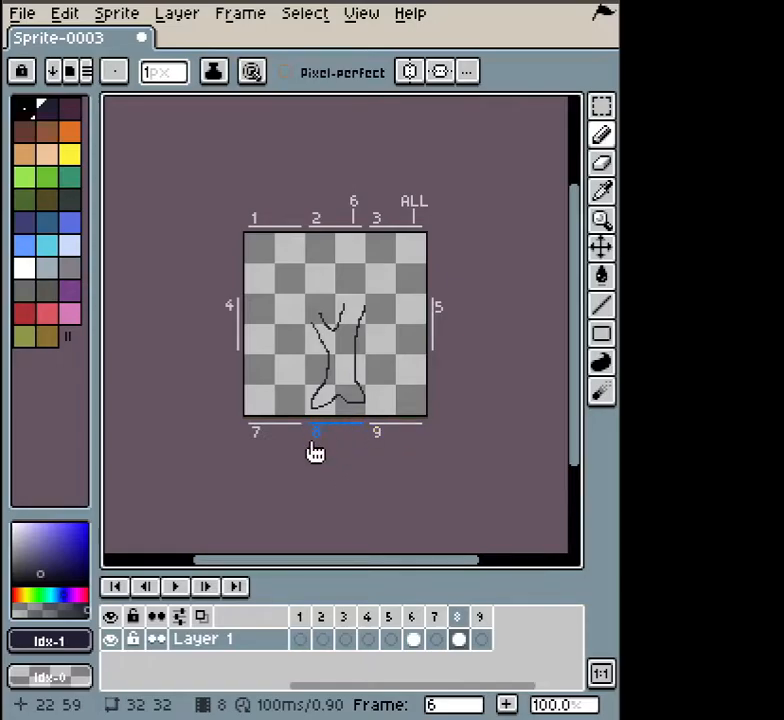
pyautogui.moveTo(320, 314)
pyautogui.mouseDown()
pyautogui.moveTo(271, 331)
pyautogui.moveTo(269, 310)
pyautogui.moveTo(251, 291)
pyautogui.moveTo(266, 244)
pyautogui.moveTo(290, 250)
pyautogui.moveTo(323, 239)
pyautogui.moveTo(334, 247)
pyautogui.moveTo(357, 237)
pyautogui.moveTo(370, 248)
pyautogui.moveTo(404, 242)
pyautogui.moveTo(417, 249)
pyautogui.moveTo(406, 270)
pyautogui.moveTo(419, 298)
pyautogui.moveTo(393, 303)
pyautogui.moveTo(386, 317)
pyautogui.moveTo(370, 300)
pyautogui.moveTo(354, 307)
pyautogui.moveTo(345, 300)
pyautogui.moveTo(313, 321)
pyautogui.mouseUp()
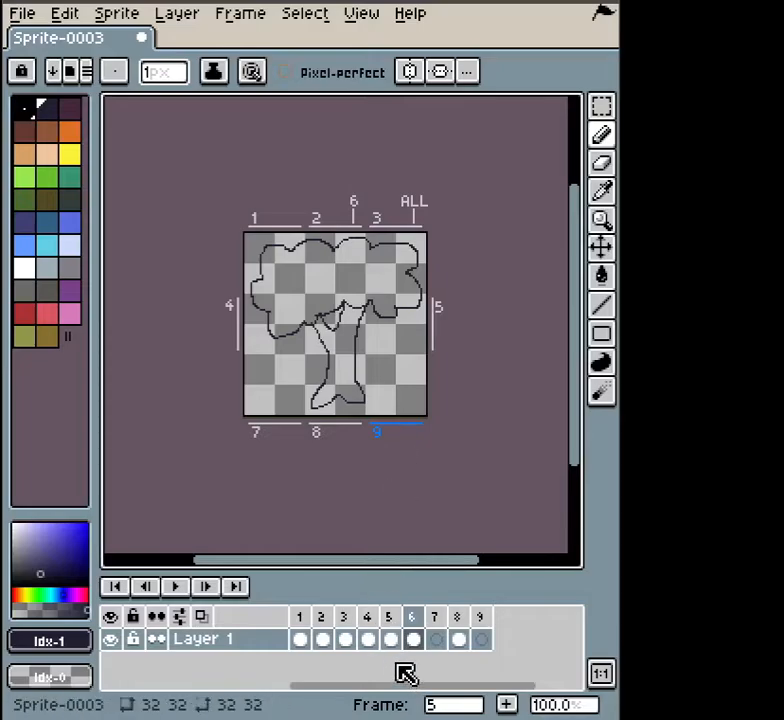
pyautogui.click(386, 625)
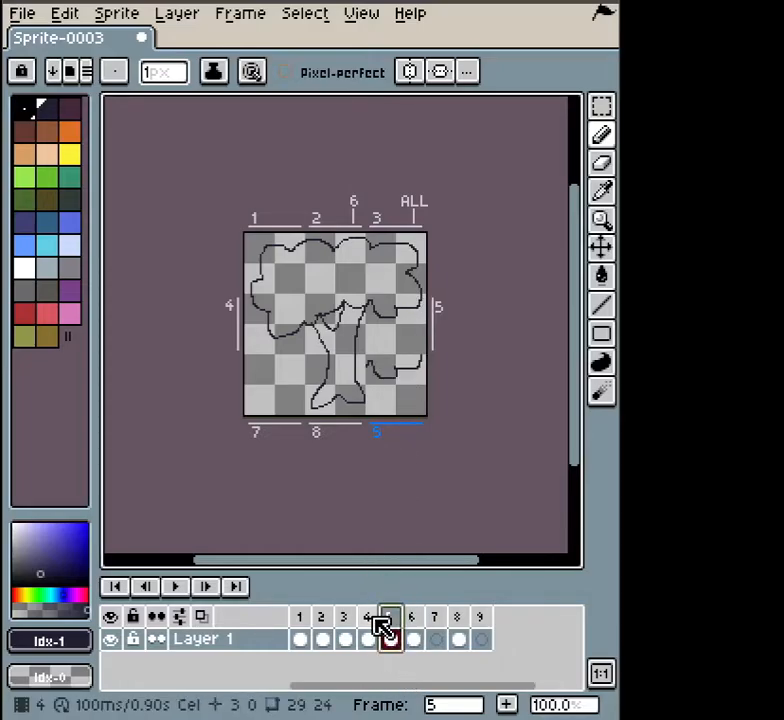
pyautogui.click(365, 625)
pyautogui.click(342, 625)
pyautogui.click(322, 625)
pyautogui.click(300, 625)
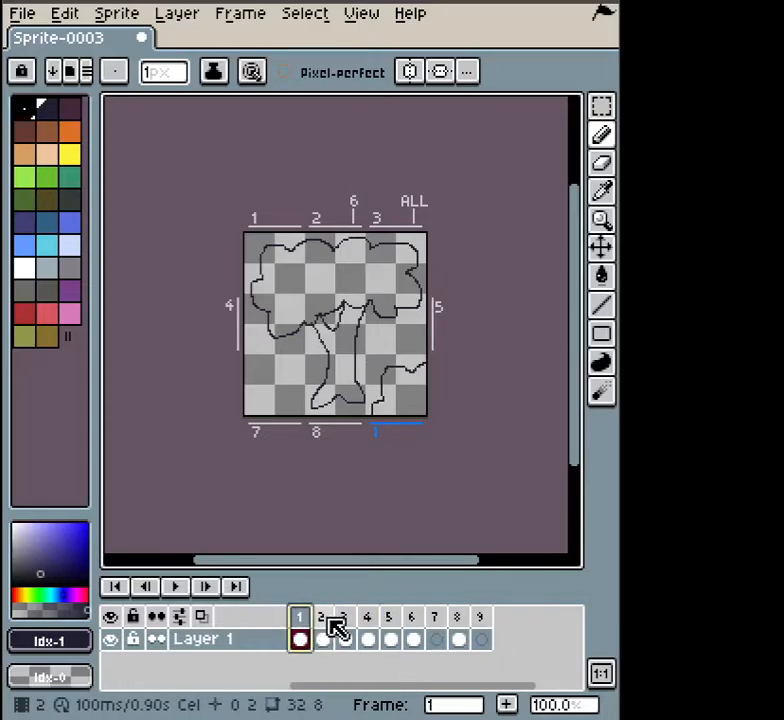
pyautogui.click(322, 625)
pyautogui.click(367, 625)
pyautogui.click(391, 630)
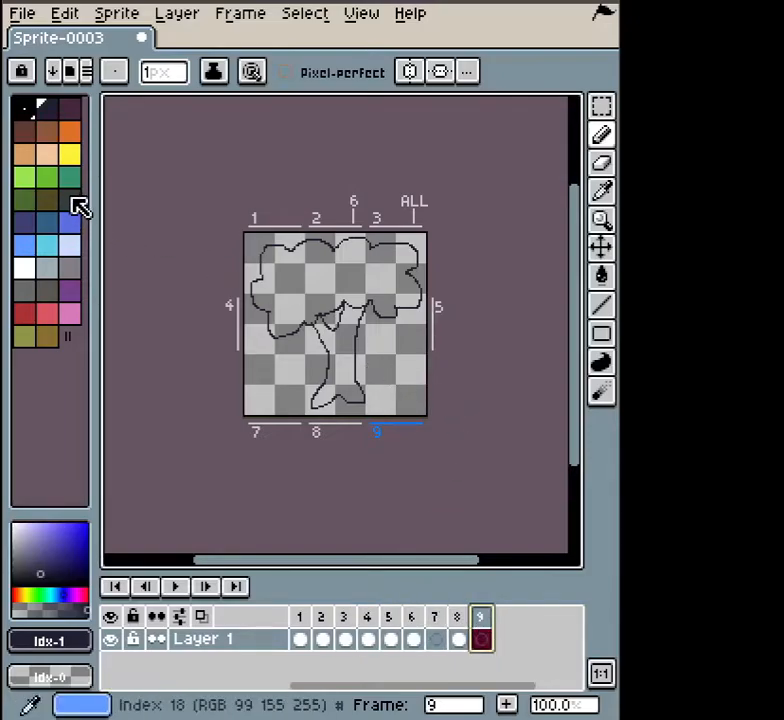
# Paint-bucket fill the six canopy regions with green.
pyautogui.click(46, 177)
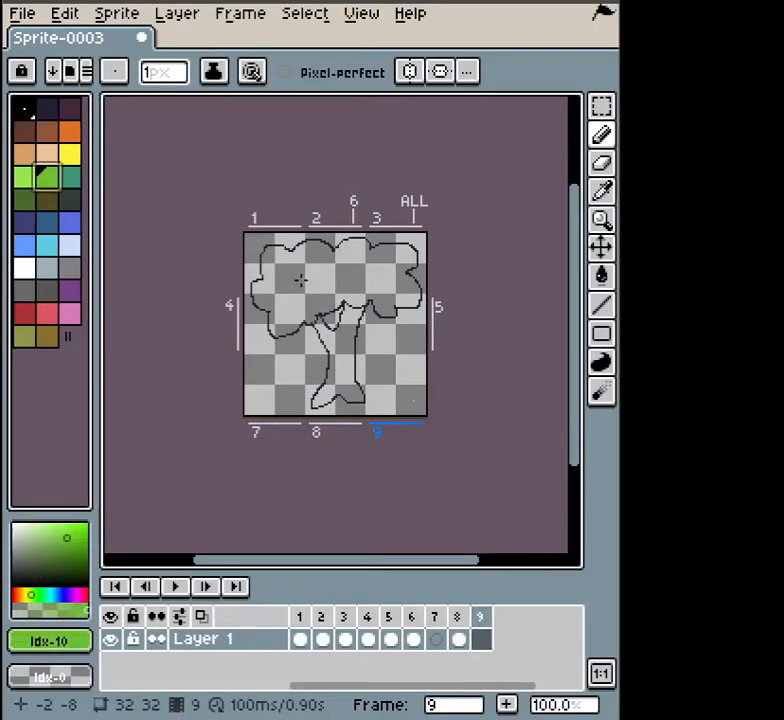
pyautogui.press('g')
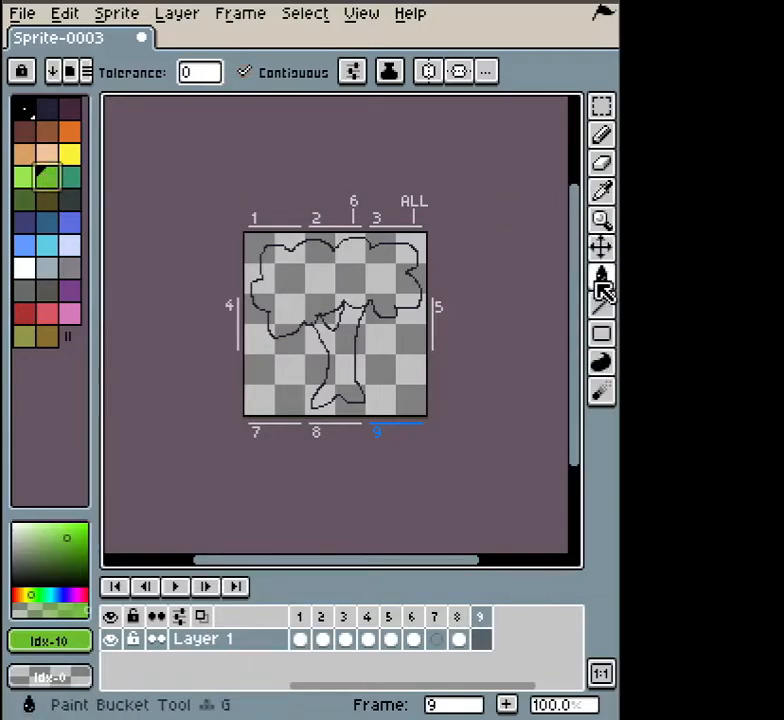
pyautogui.click(296, 272)
pyautogui.click(323, 268)
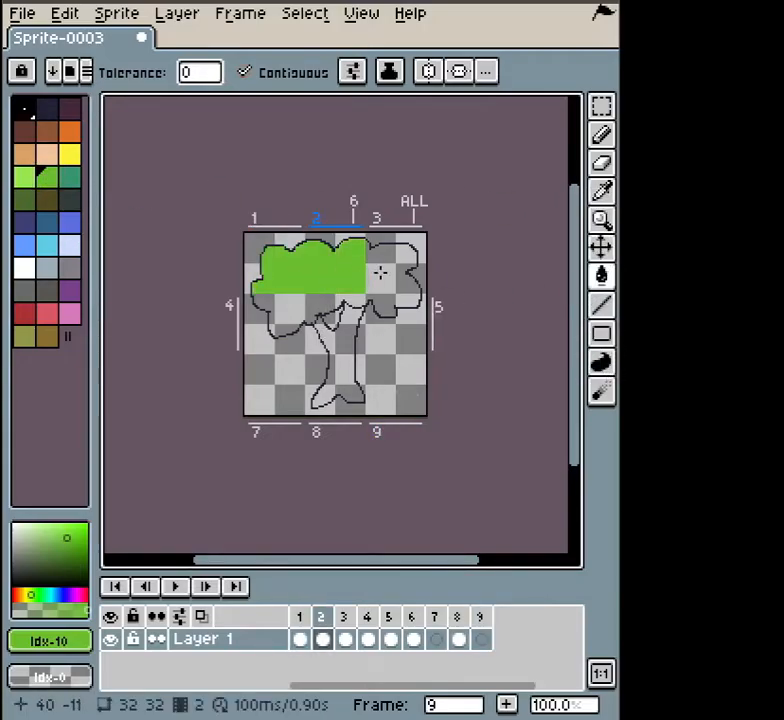
pyautogui.click(387, 271)
pyautogui.click(387, 305)
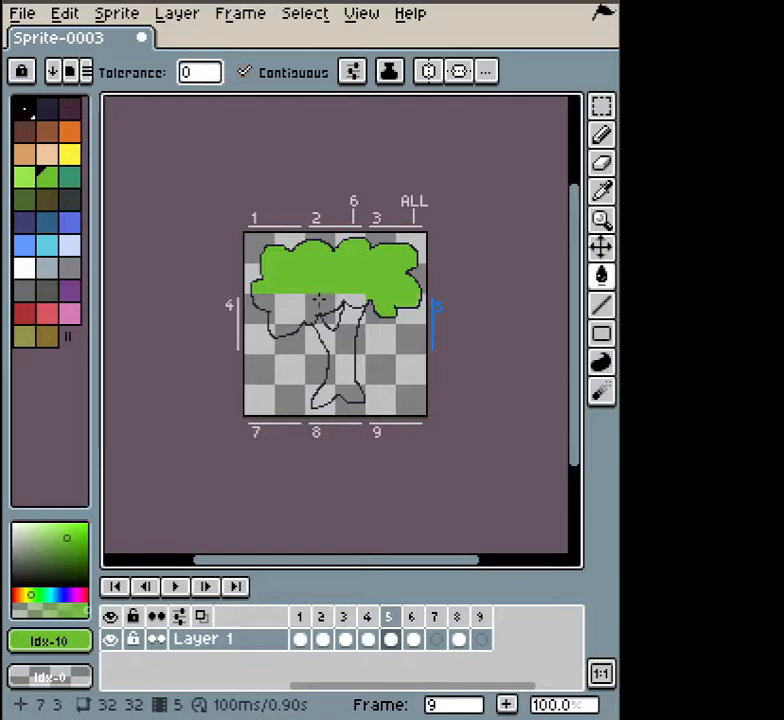
pyautogui.click(325, 308)
pyautogui.click(286, 306)
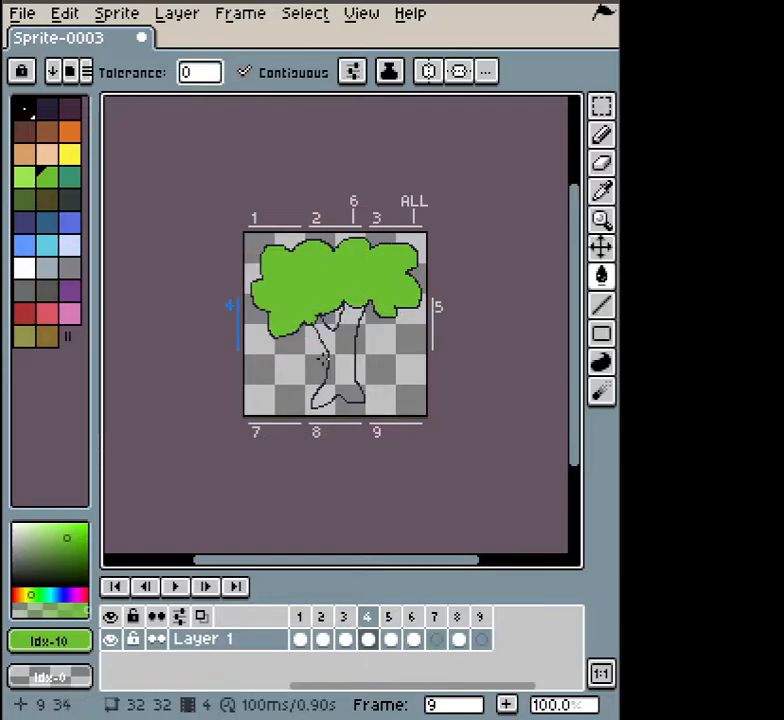
# Fill the upper and lower trunk areas with brown.
pyautogui.click(47, 337)
pyautogui.click(342, 340)
pyautogui.click(341, 374)
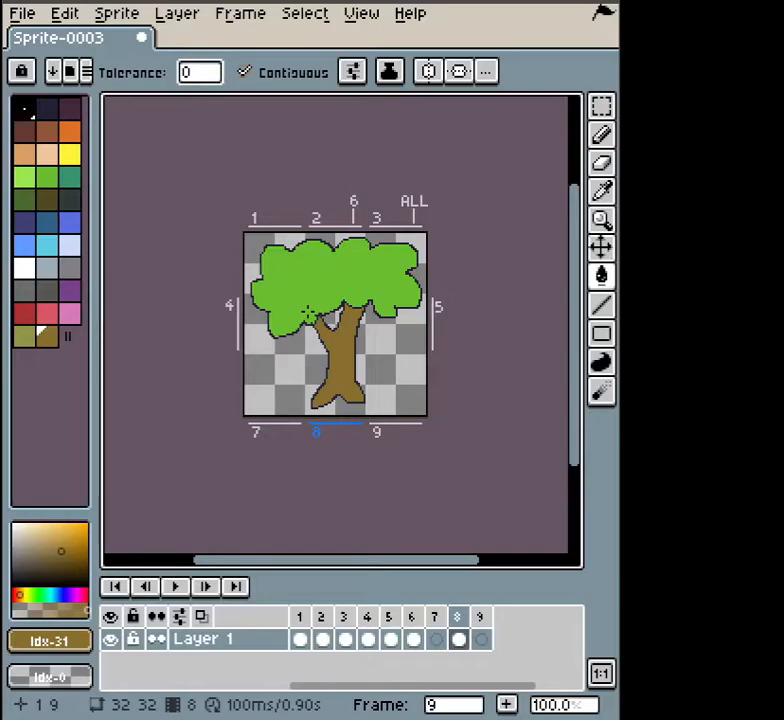
# Set Tiled Mode to None so each frame shows as one 32×32 tile.
pyautogui.click(362, 13)
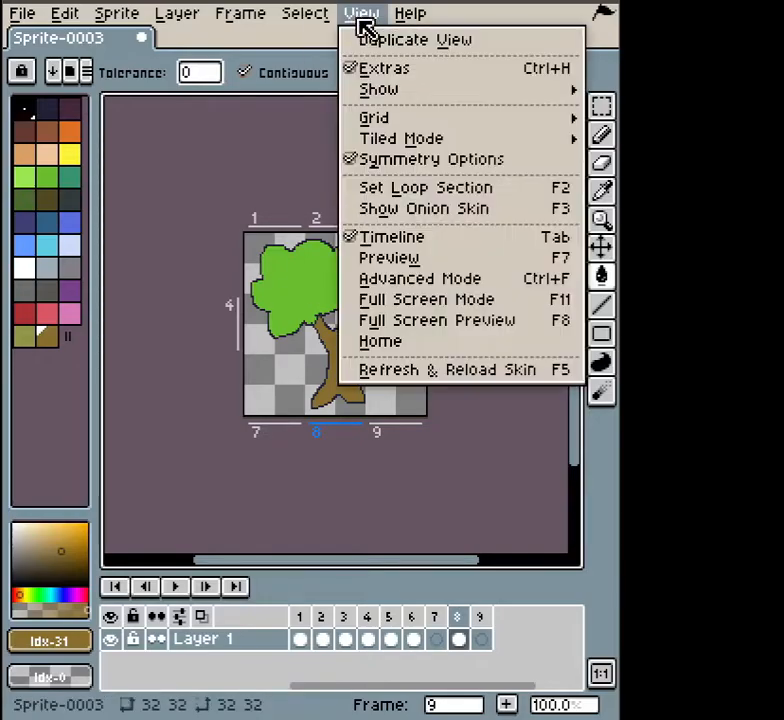
pyautogui.moveTo(540, 120)
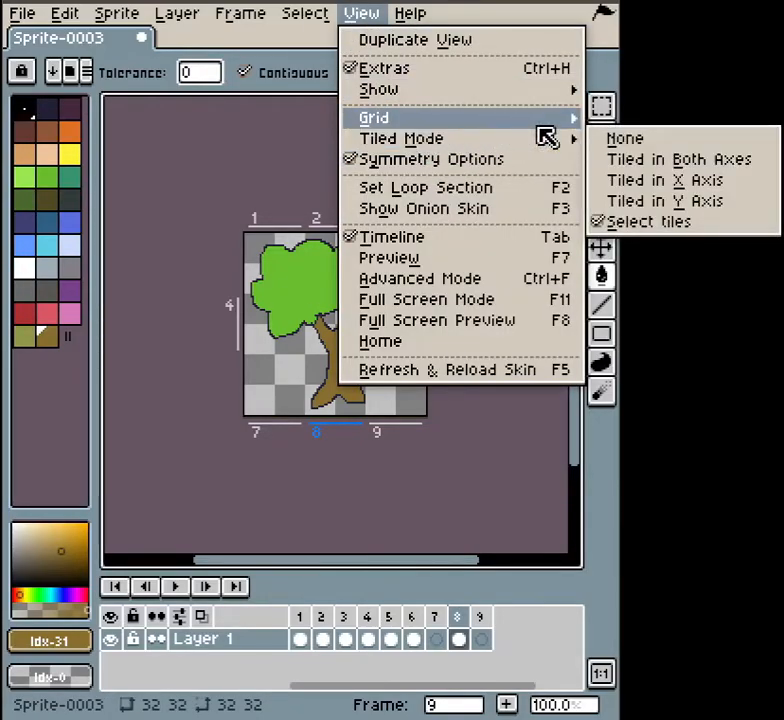
pyautogui.click(636, 141)
pyautogui.moveTo(300, 625); pyautogui.dragTo(330, 620)
# Select frames 1 through 8 in the timeline.
pyautogui.click(361, 13)
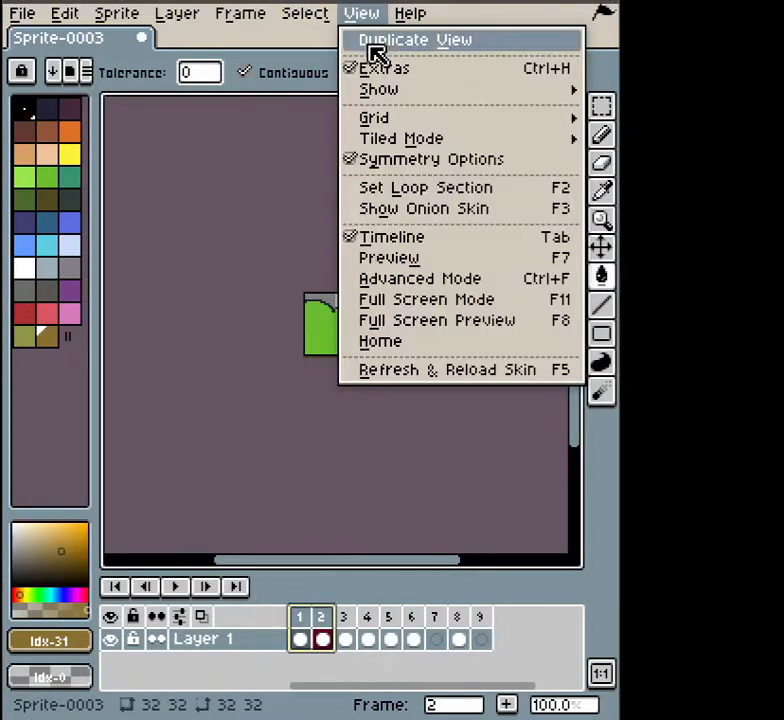
pyautogui.moveTo(412, 145)
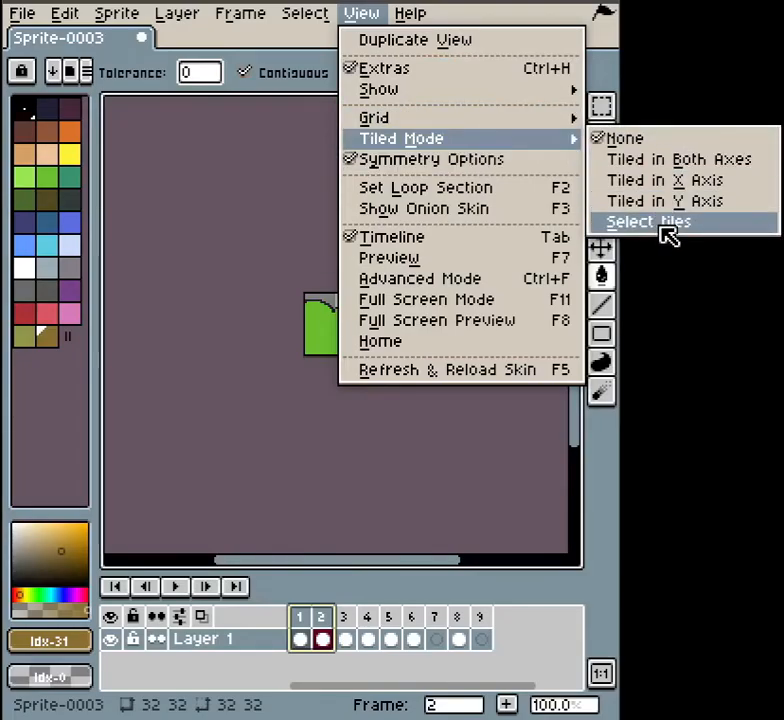
pyautogui.click(303, 619)
pyautogui.click(300, 620)
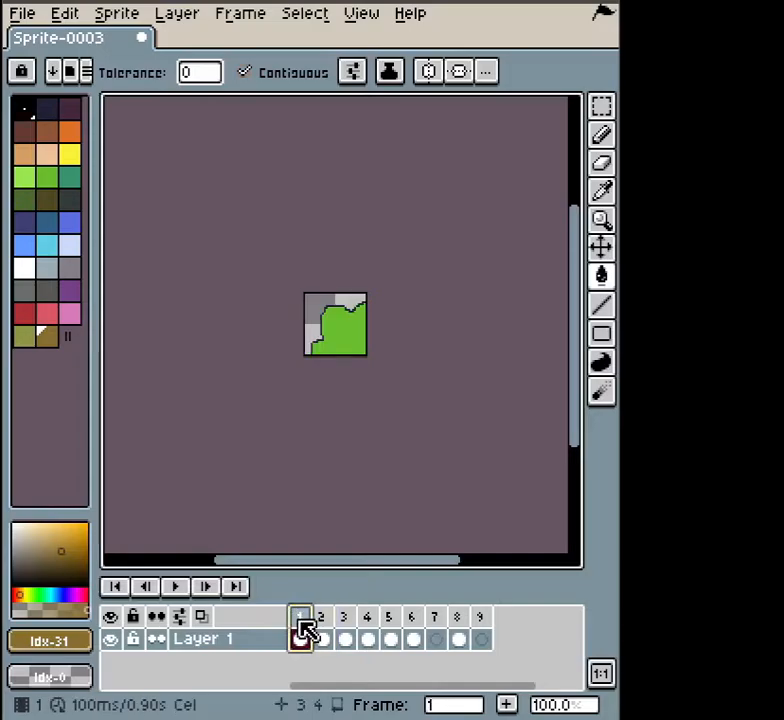
pyautogui.moveTo(312, 617); pyautogui.dragTo(484, 637)
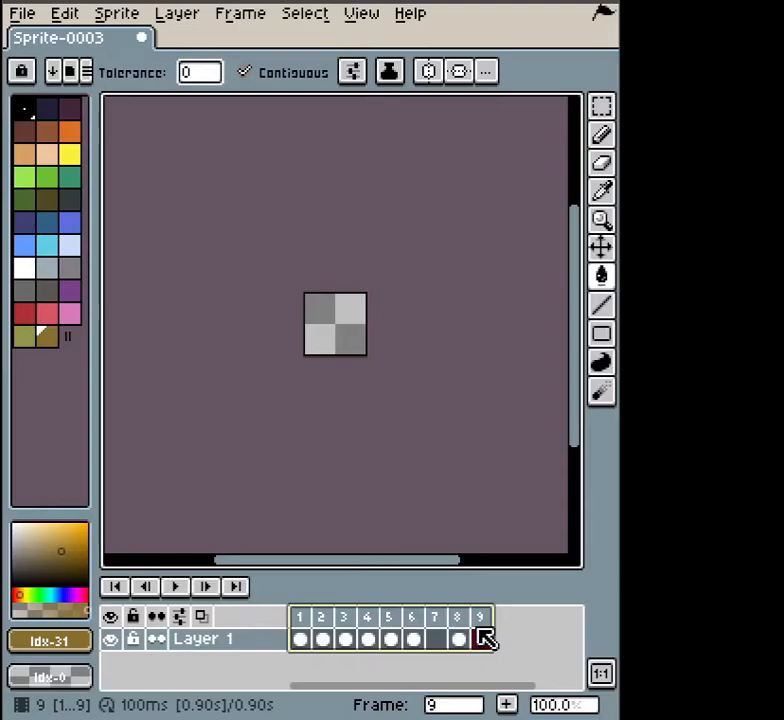
pyautogui.rightClick(203, 641)
pyautogui.moveTo(250, 669)
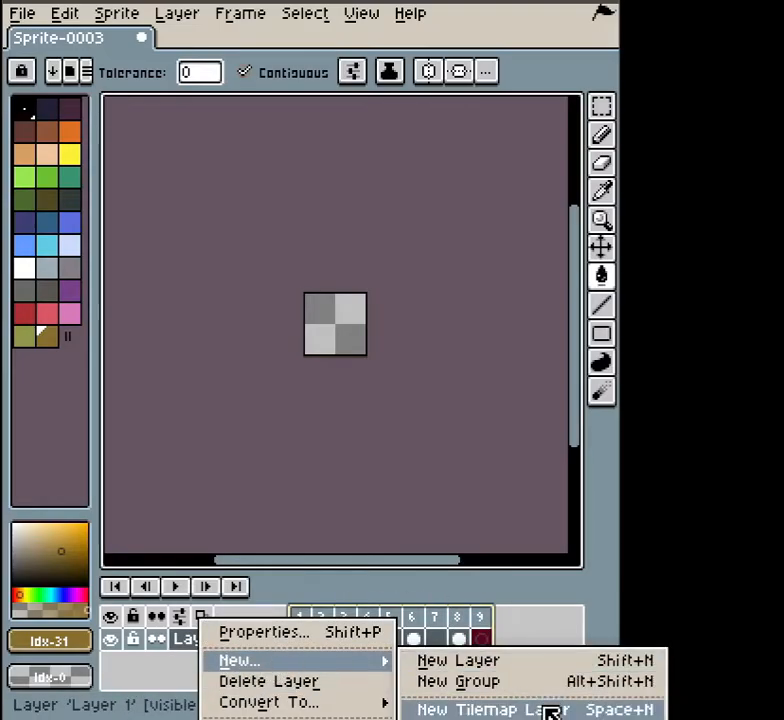
pyautogui.click(510, 710)
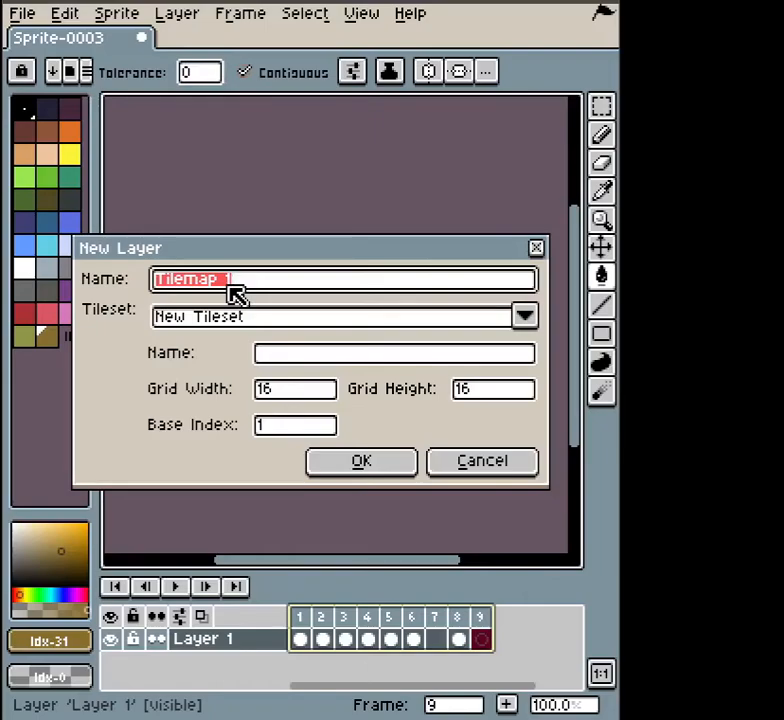
pyautogui.click(478, 466)
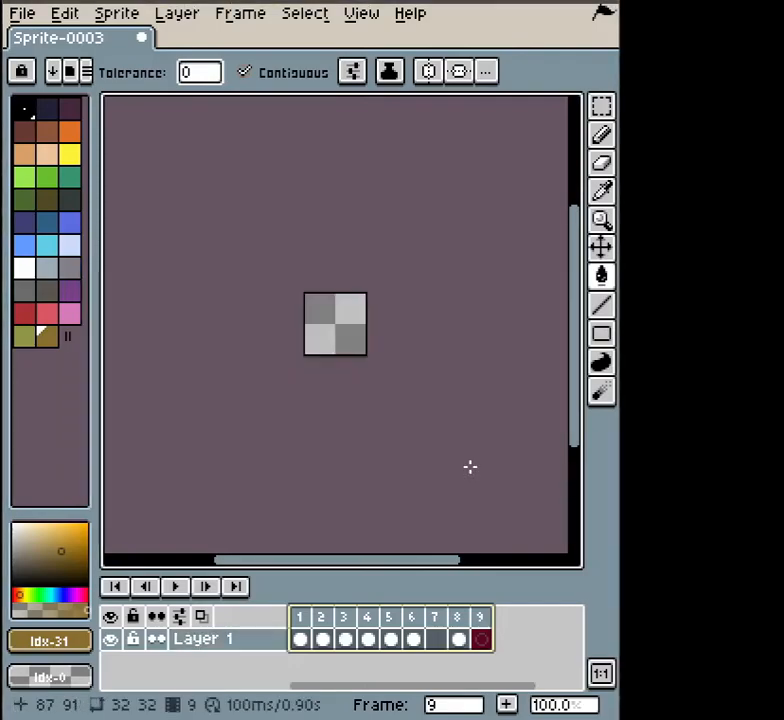